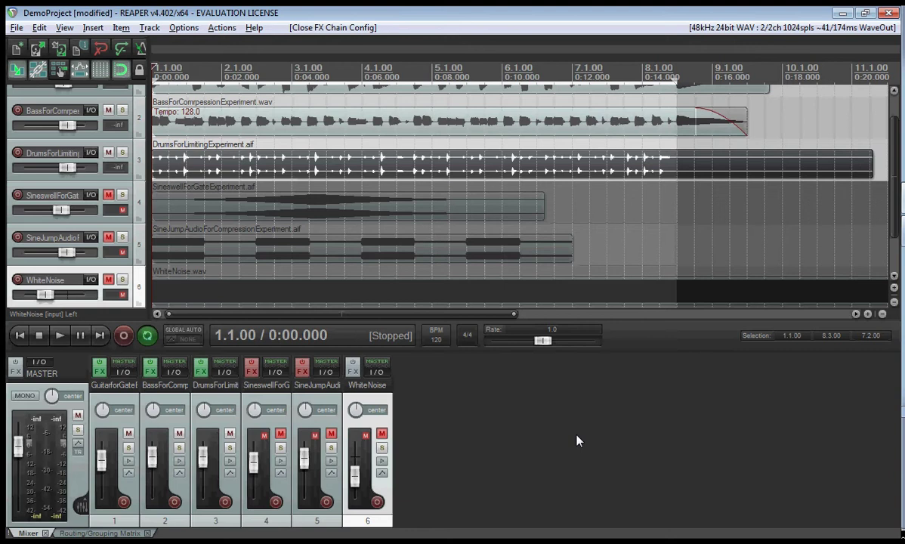
Step: Add VST: ReaEQ (Cockos) to the WhiteNoise track's FX chain
{"action": "left_click", "coordinate": [352, 371]}
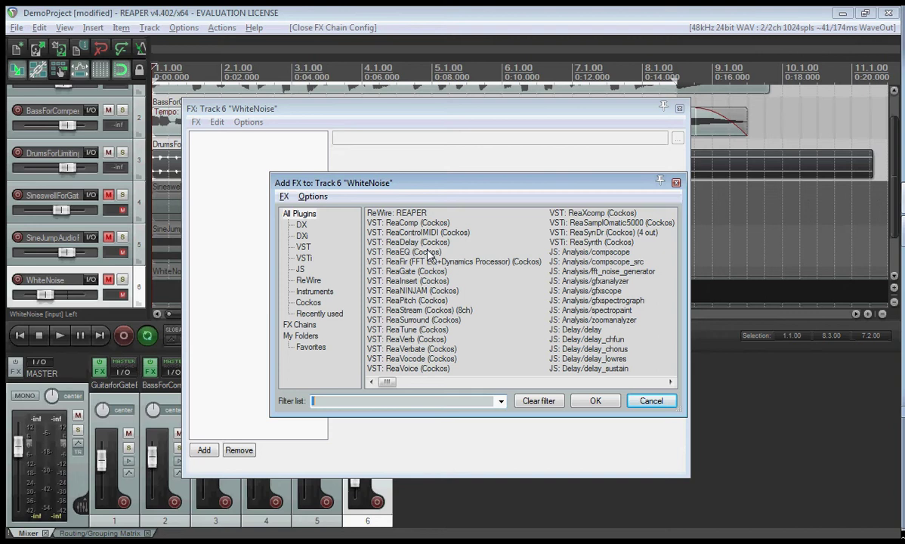
{"action": "left_click", "coordinate": [404, 251]}
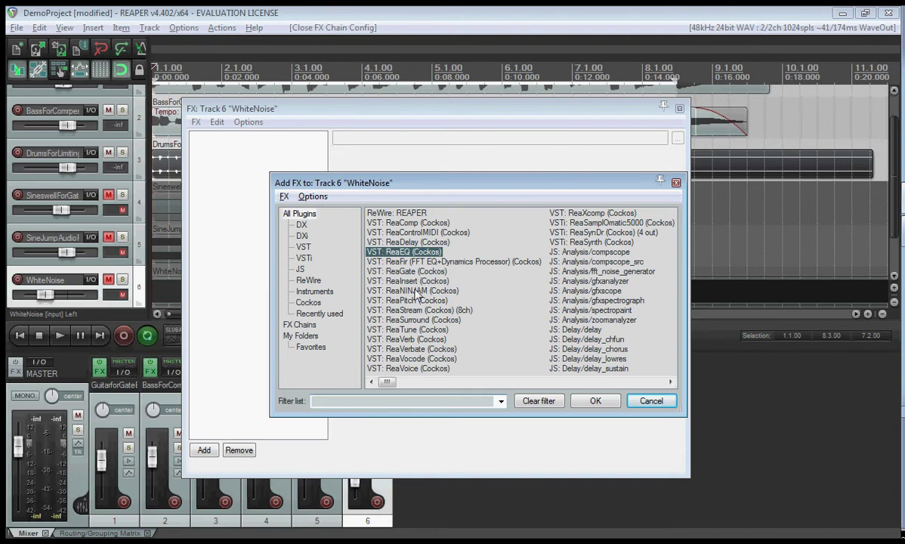
{"action": "left_click", "coordinate": [594, 400]}
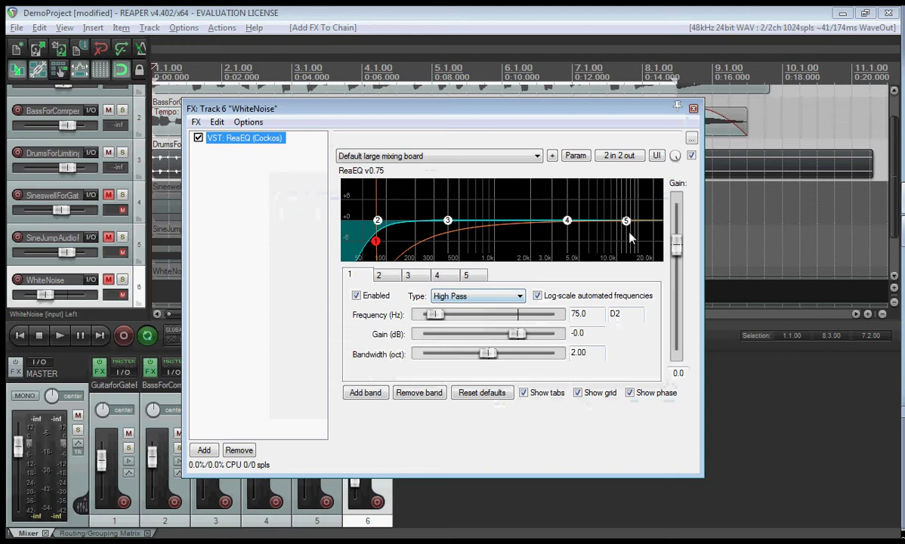
Step: Reset ReaEQ to factory default from the preset list
{"action": "left_click", "coordinate": [355, 157]}
{"action": "left_click", "coordinate": [389, 169]}
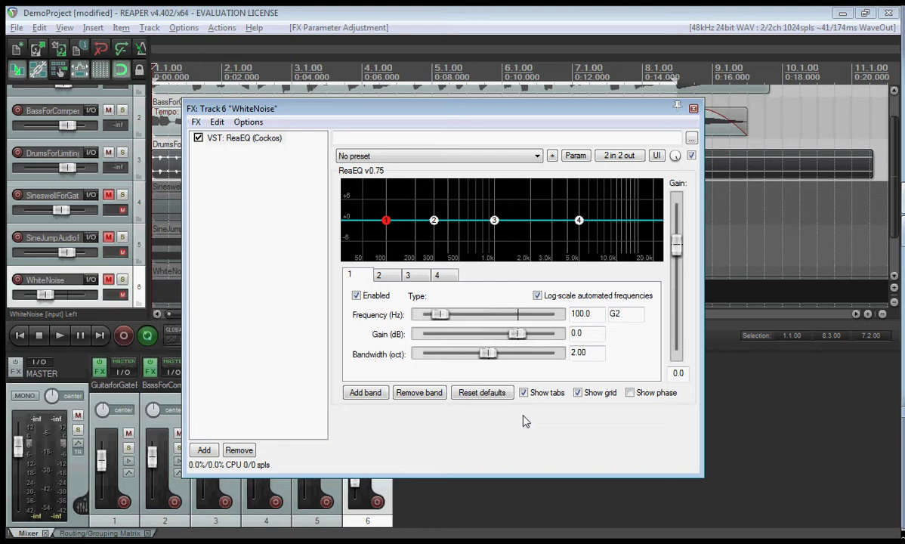
Step: Add a fifth band, make band 1 a High Pass and band 2 a Low Shelf
{"action": "left_click", "coordinate": [357, 394]}
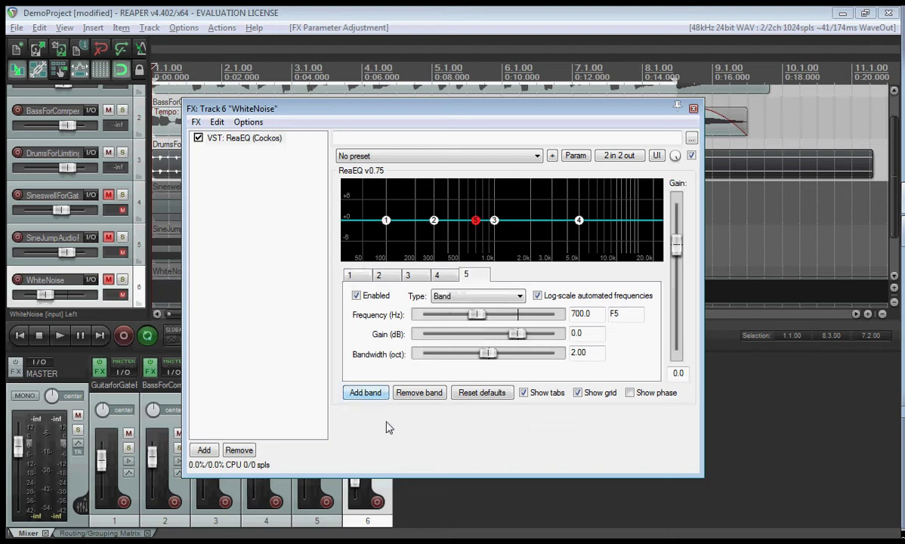
{"action": "left_click", "coordinate": [351, 275]}
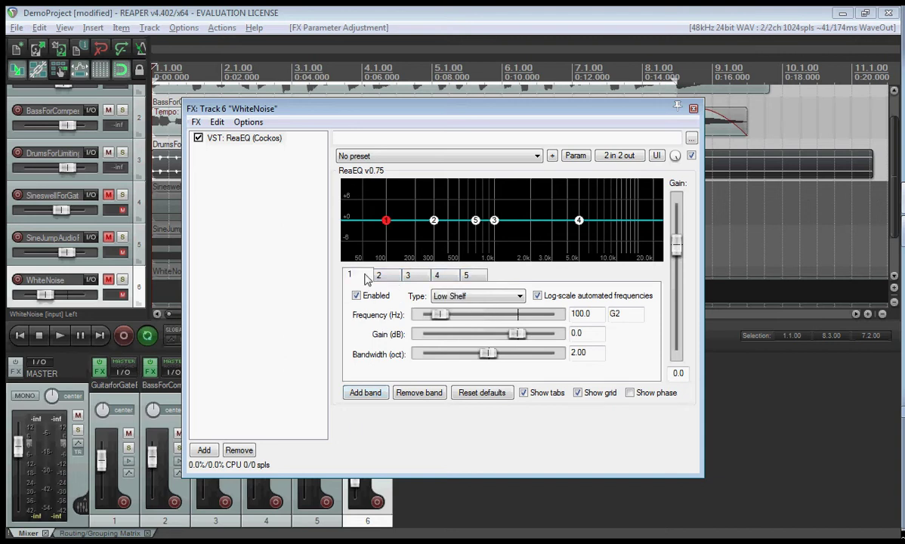
{"action": "left_click", "coordinate": [448, 297]}
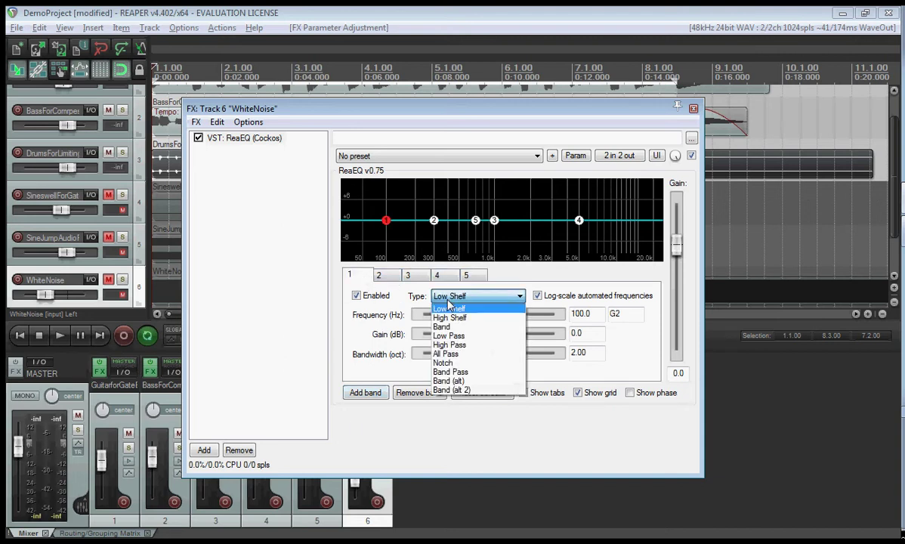
{"action": "left_click", "coordinate": [448, 344]}
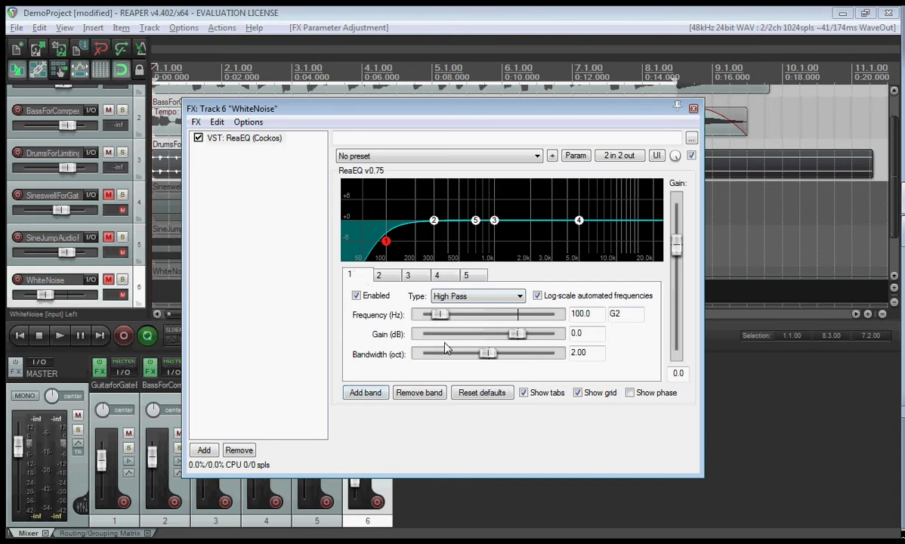
{"action": "left_click", "coordinate": [376, 274]}
{"action": "left_click", "coordinate": [464, 296]}
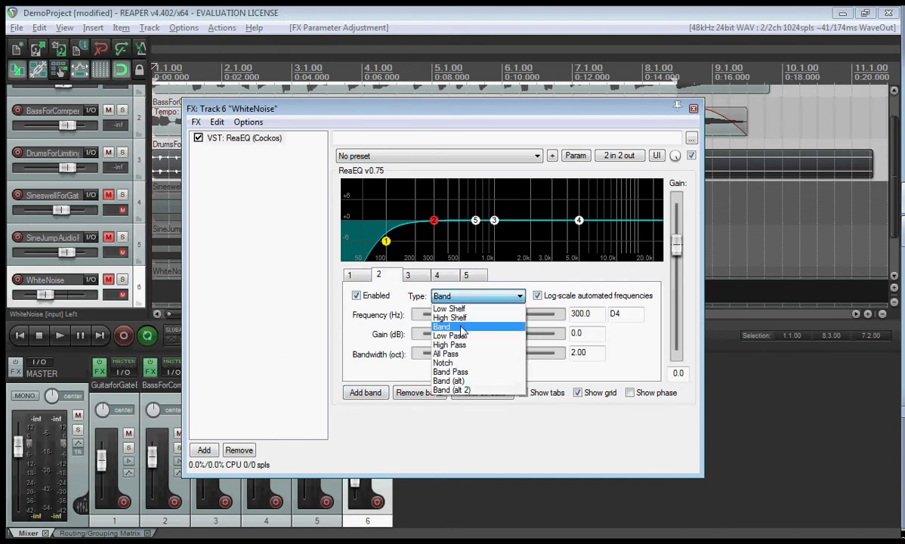
{"action": "left_click", "coordinate": [453, 308]}
Step: Set band 4 to Band and band 5 to High Shelf
{"action": "left_click", "coordinate": [408, 275]}
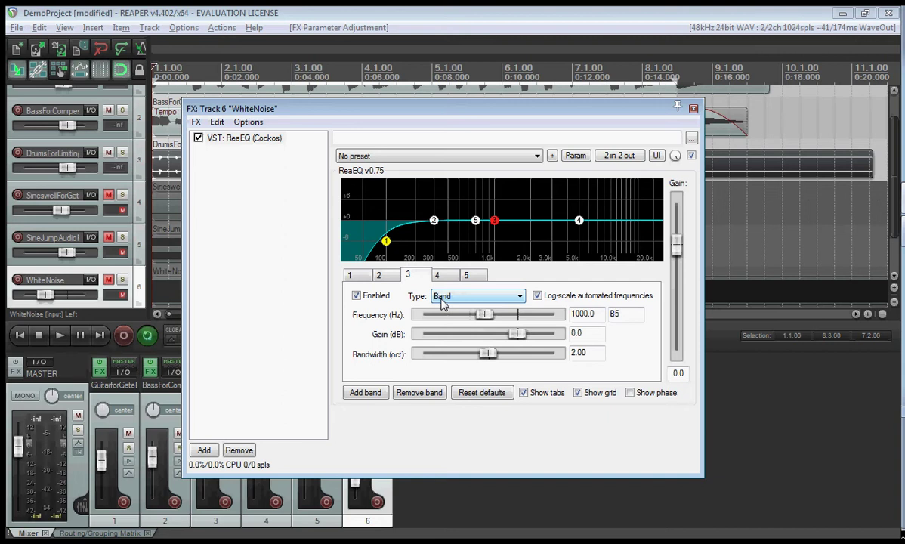
{"action": "left_click", "coordinate": [437, 276]}
{"action": "left_click", "coordinate": [455, 297]}
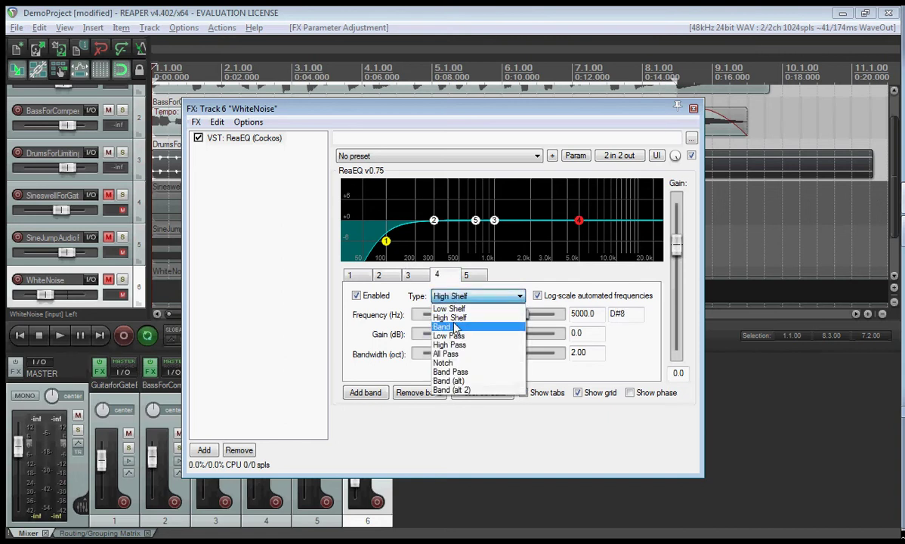
{"action": "left_click", "coordinate": [451, 323]}
{"action": "left_click", "coordinate": [468, 276]}
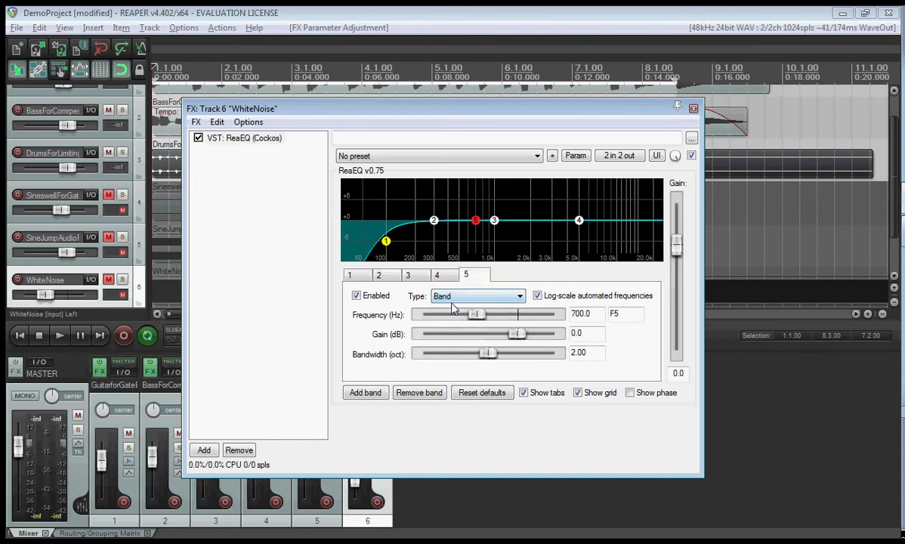
{"action": "left_click", "coordinate": [453, 296]}
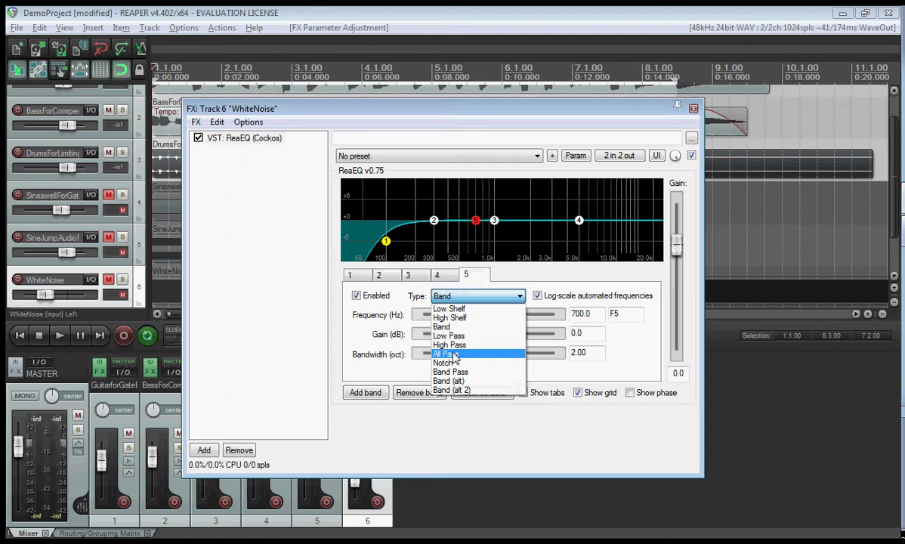
{"action": "left_click", "coordinate": [463, 320]}
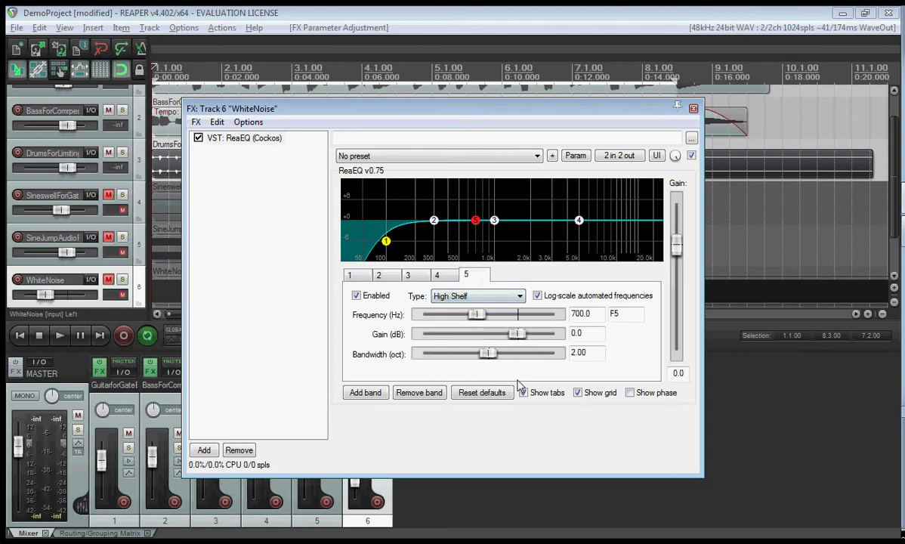
{"action": "left_click", "coordinate": [355, 277]}
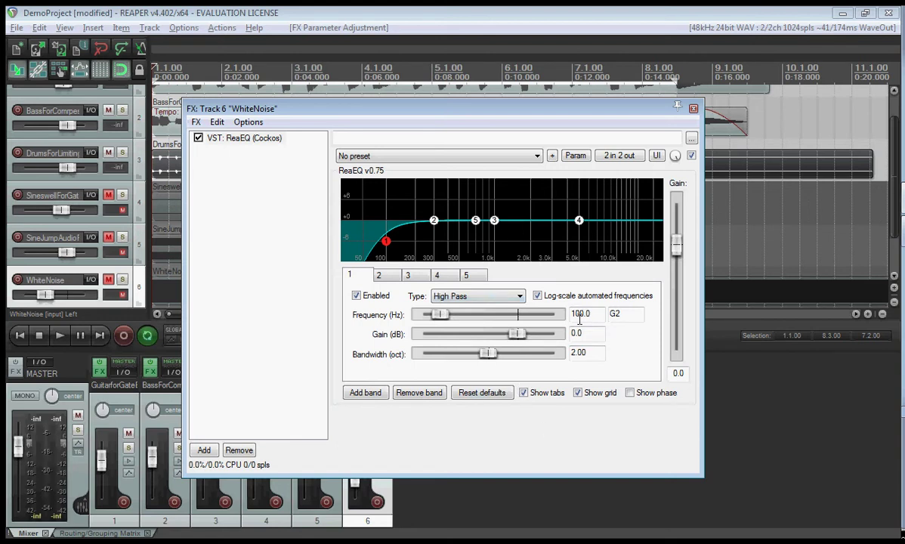
Step: Set band 1's frequency to 75 Hz and lower band 2 to 85 Hz
{"action": "left_click_drag", "start_coordinate": [580, 319], "coordinate": [504, 317]}
{"action": "type", "text": "75"}
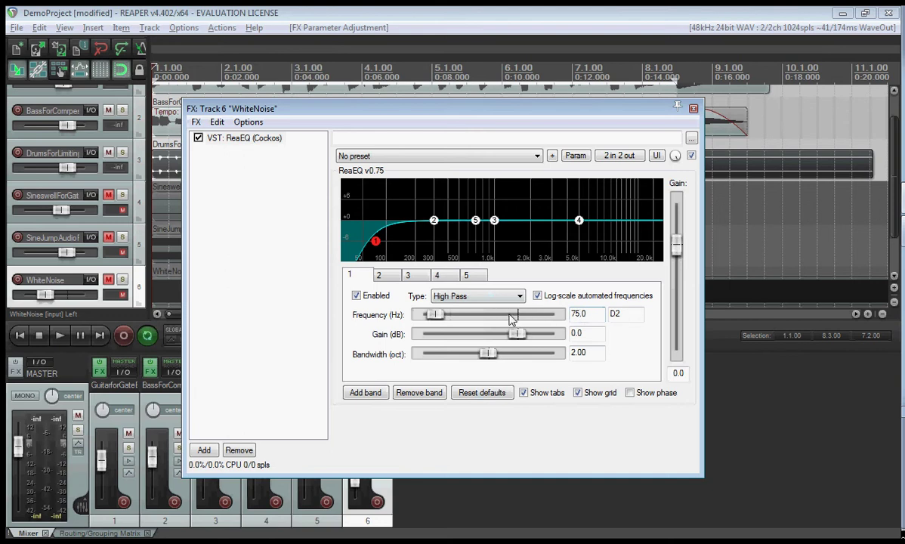
{"action": "left_click", "coordinate": [380, 277]}
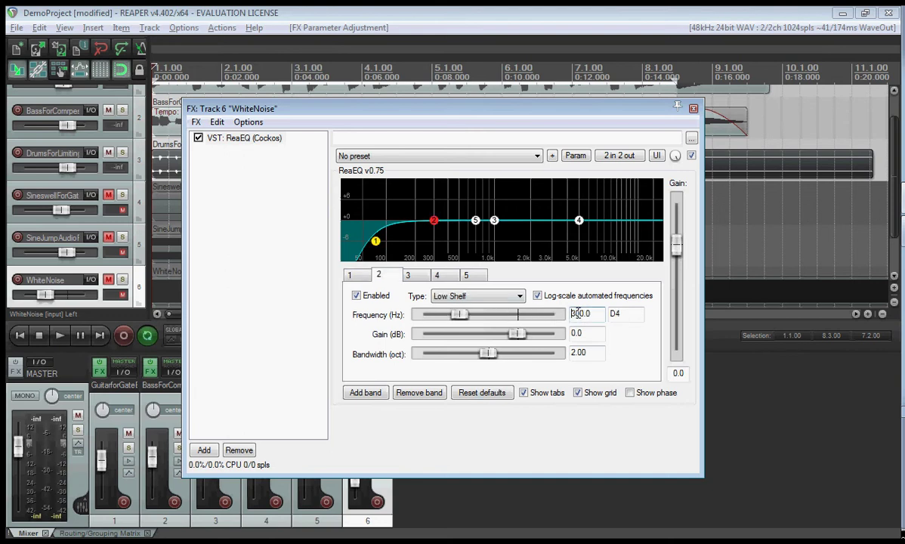
{"action": "left_click_drag", "start_coordinate": [458, 315], "coordinate": [431, 323]}
Step: Set band 3's frequency to 400 Hz
{"action": "left_click", "coordinate": [407, 276]}
{"action": "left_click", "coordinate": [438, 277]}
{"action": "left_click", "coordinate": [407, 276]}
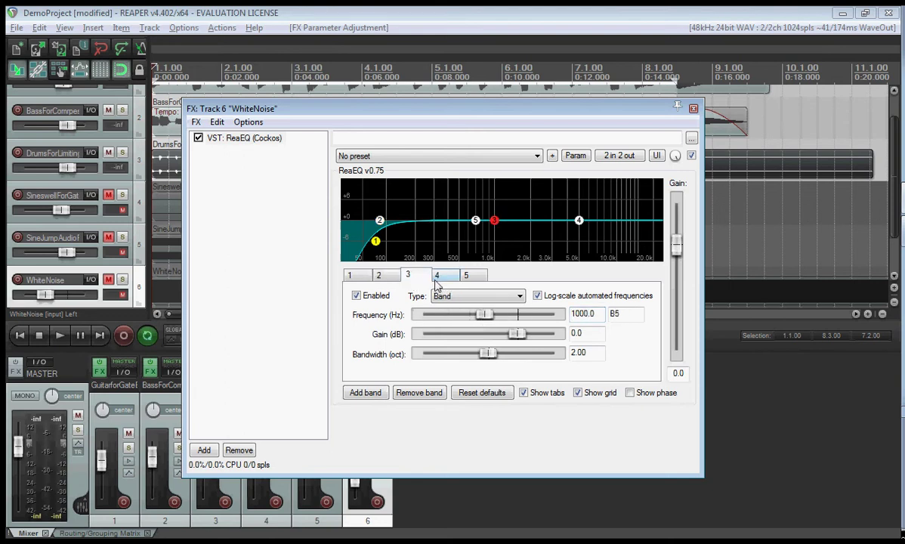
{"action": "left_click", "coordinate": [436, 276]}
{"action": "left_click", "coordinate": [407, 276]}
{"action": "double_click", "coordinate": [581, 313]}
{"action": "type", "text": "400"}
{"action": "key", "text": "Return"}
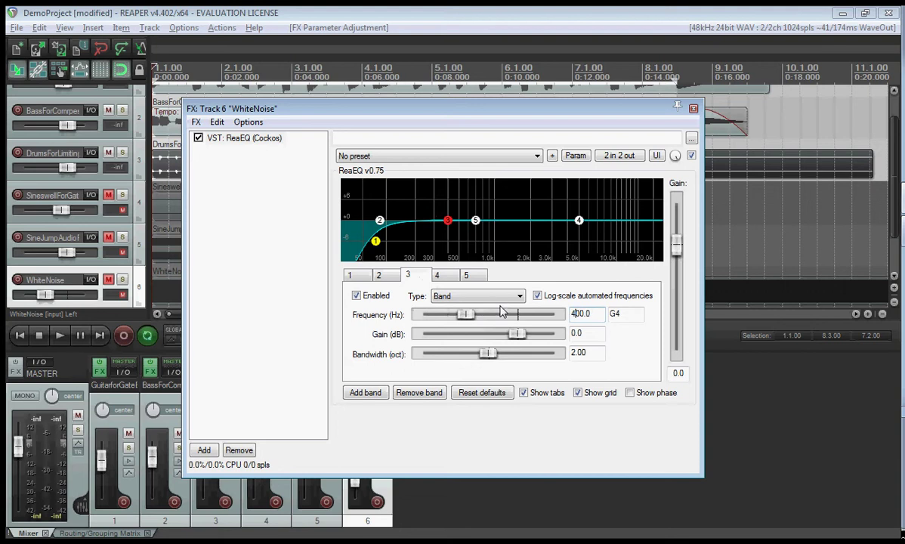
Step: Set band 4's frequency to 4000 Hz and High Shelf band 5 to 14000 Hz
{"action": "left_click", "coordinate": [446, 276]}
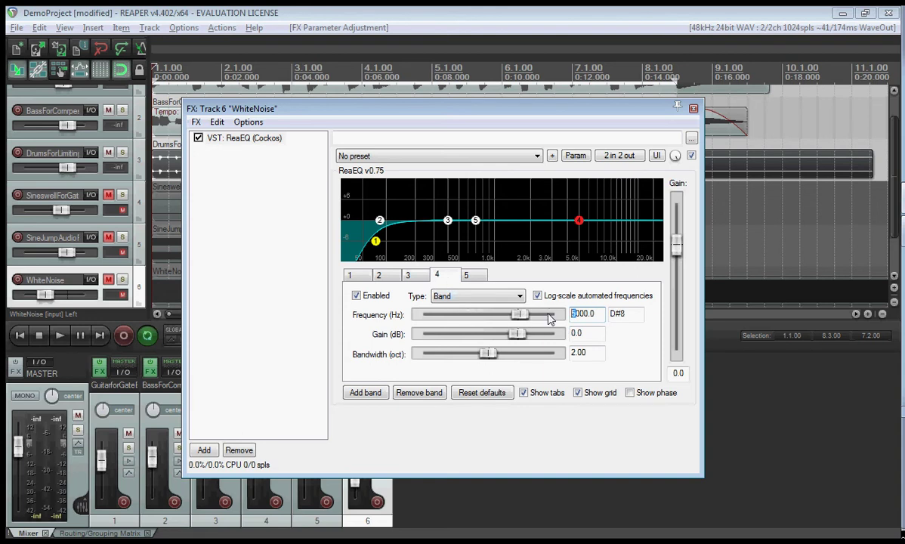
{"action": "type", "text": "4"}
{"action": "left_click", "coordinate": [479, 281]}
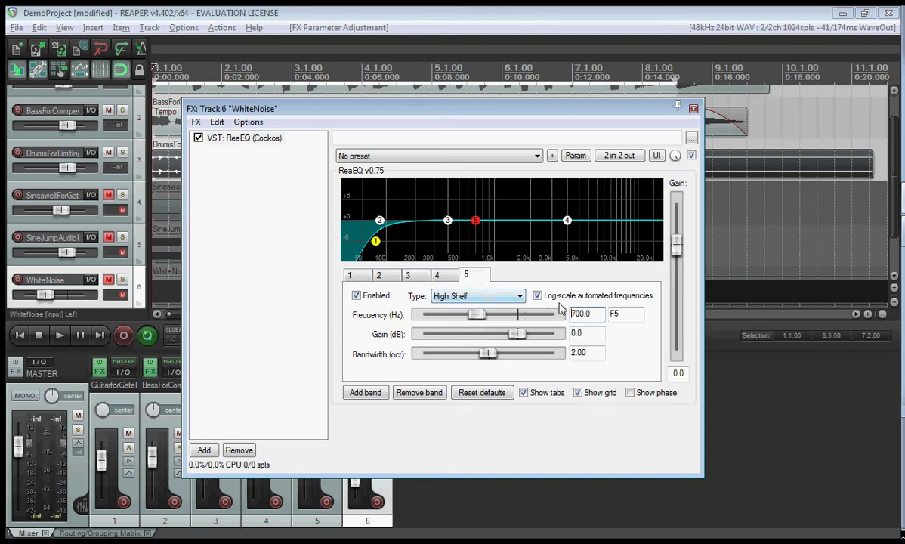
{"action": "left_click_drag", "start_coordinate": [577, 313], "coordinate": [487, 311]}
{"action": "type", "text": "14"}
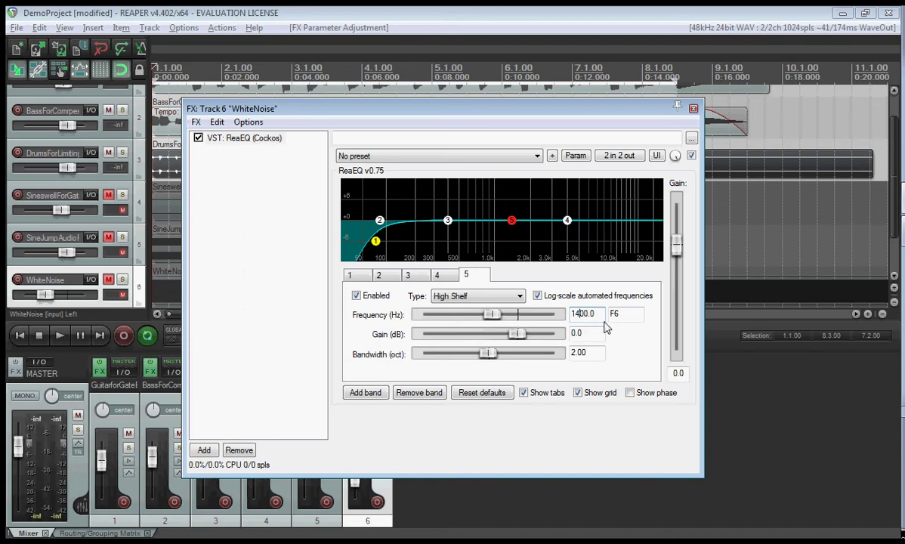
{"action": "type", "text": "0"}
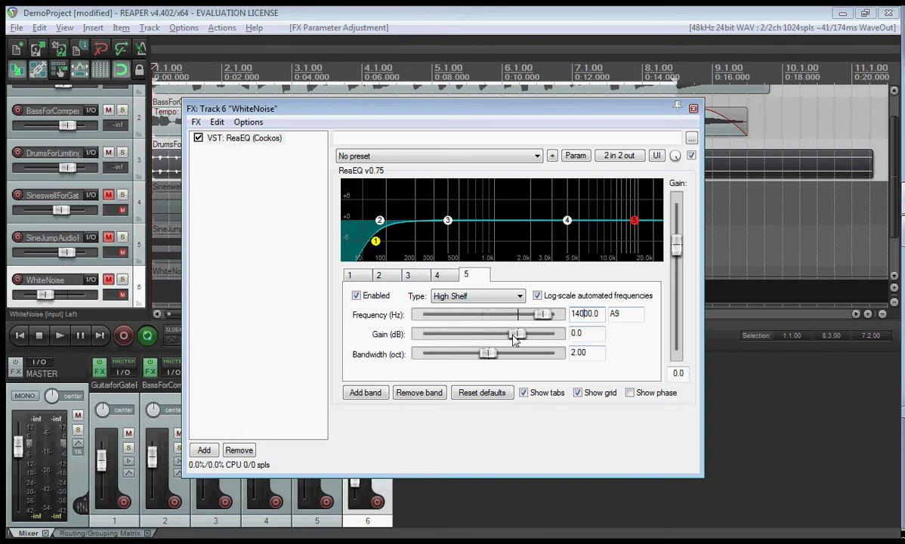
Step: Boost band 3 by 2.5 dB, leaving its bandwidth at 2.00 octaves
{"action": "left_click", "coordinate": [438, 276]}
{"action": "left_click", "coordinate": [407, 277]}
{"action": "left_click", "coordinate": [351, 276]}
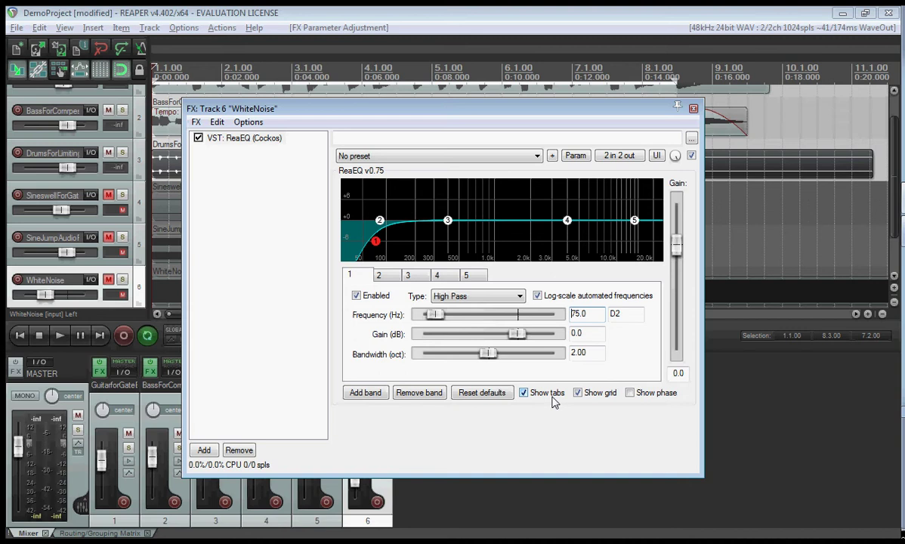
{"action": "left_click", "coordinate": [408, 273]}
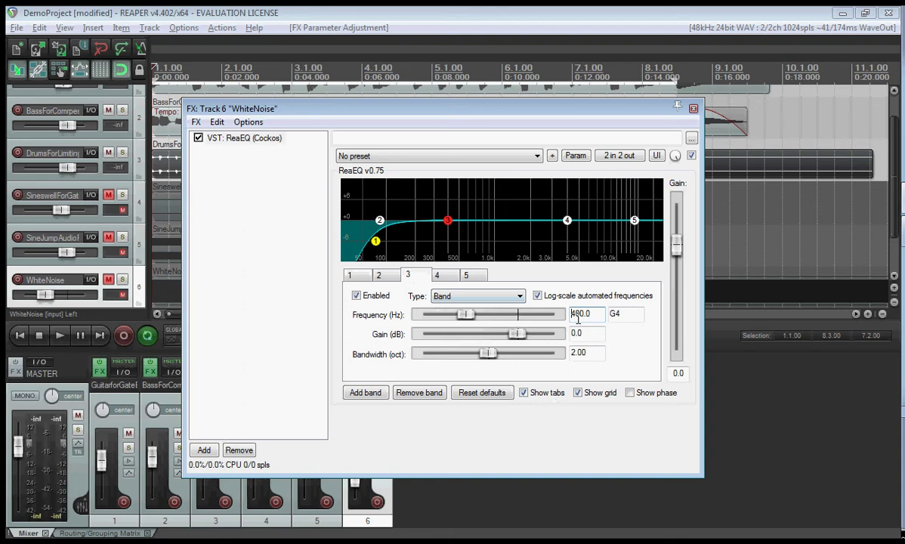
{"action": "left_click_drag", "start_coordinate": [518, 340], "coordinate": [527, 342]}
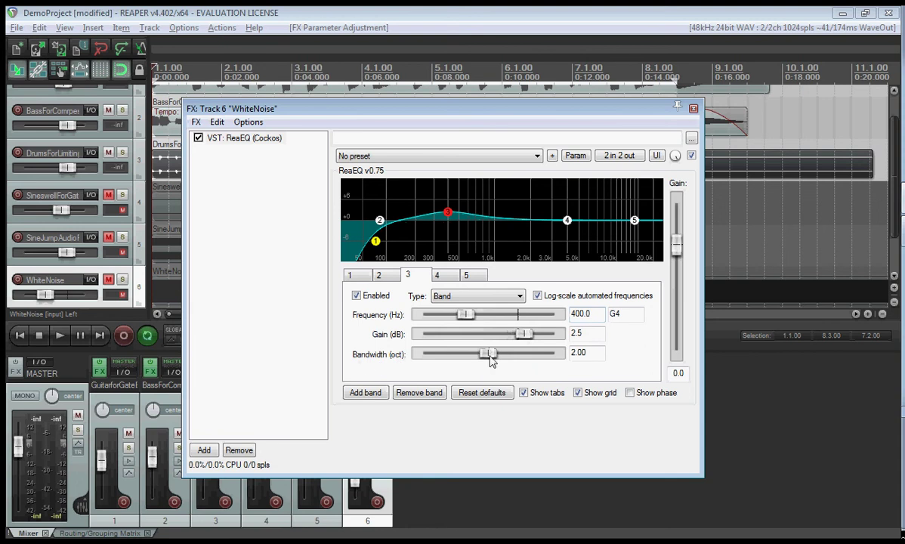
{"action": "left_click_drag", "start_coordinate": [489, 361], "coordinate": [439, 358]}
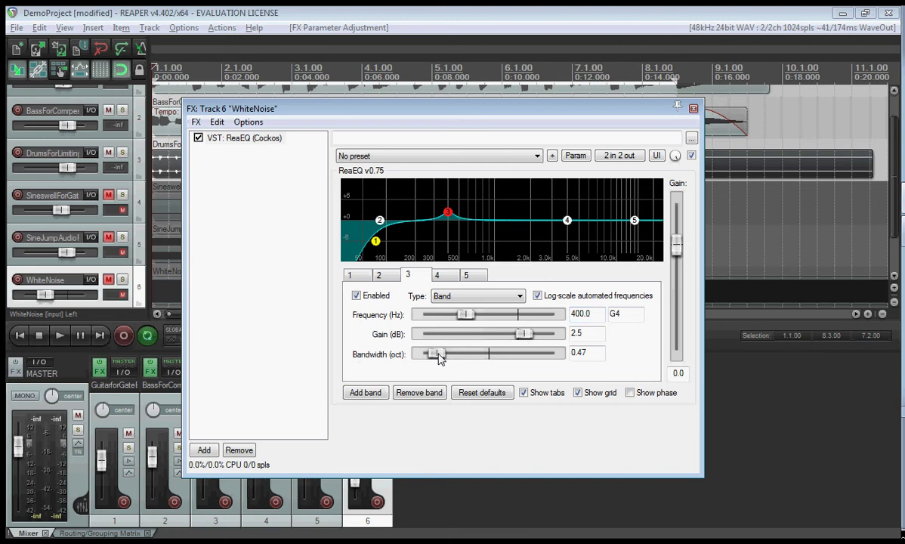
{"action": "left_click_drag", "start_coordinate": [439, 358], "coordinate": [488, 360]}
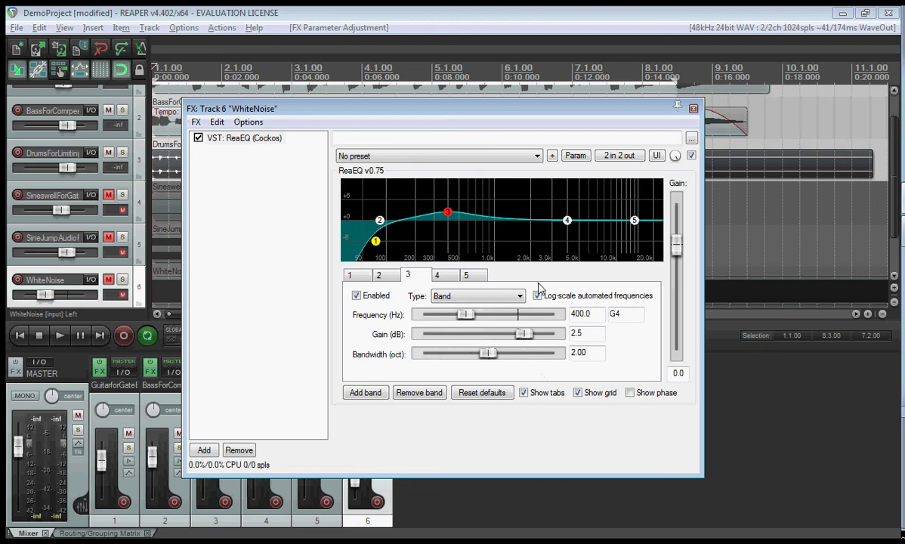
Step: Save the current ReaEQ settings as the default preset 'DemoEqualiser'
{"action": "left_click", "coordinate": [552, 157]}
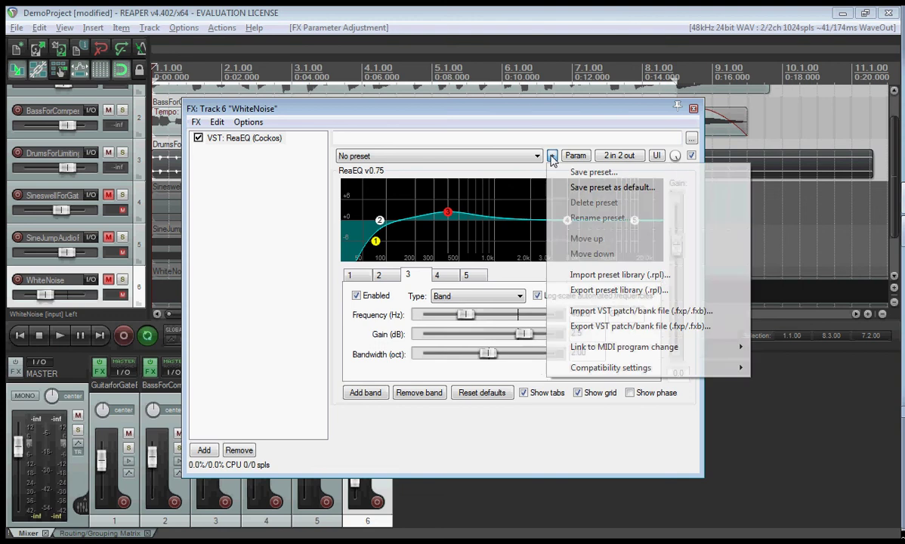
{"action": "left_click", "coordinate": [573, 190]}
{"action": "left_click_drag", "start_coordinate": [368, 150], "coordinate": [463, 281]}
{"action": "type", "text": "DemoEqualiser"}
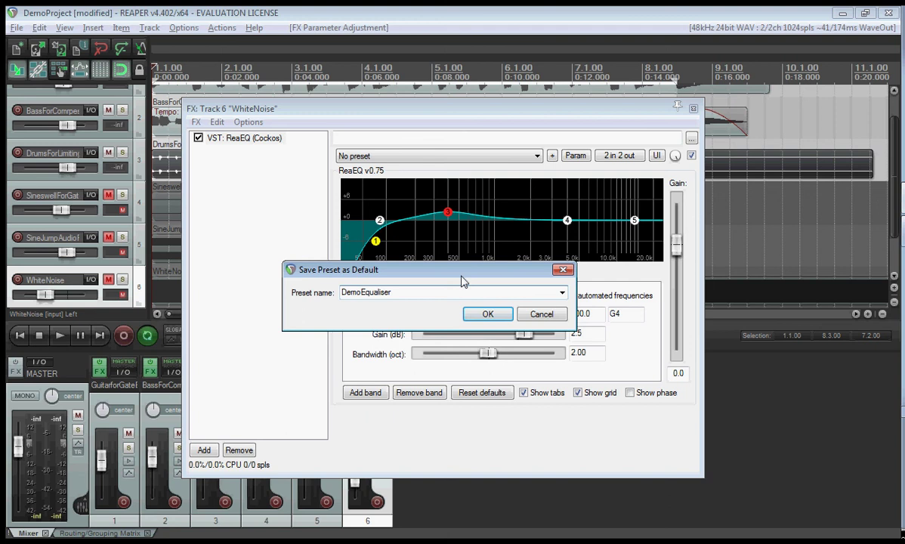
{"action": "key", "text": "Return"}
{"action": "key", "text": "Return"}
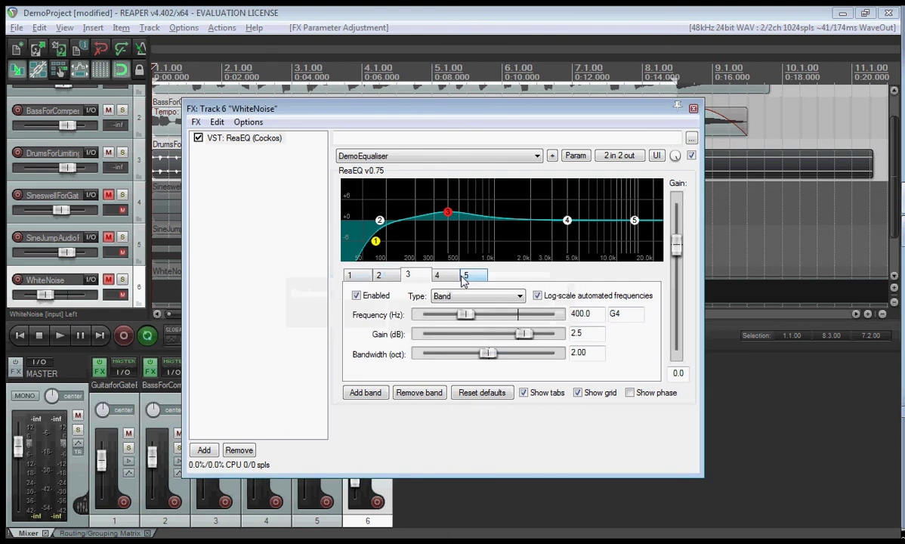
Step: Remove ReaEQ from the WhiteNoise track and add VST: ReaEQ (Cockos) again
{"action": "left_click", "coordinate": [249, 140]}
{"action": "left_click", "coordinate": [237, 451]}
{"action": "left_click", "coordinate": [204, 450]}
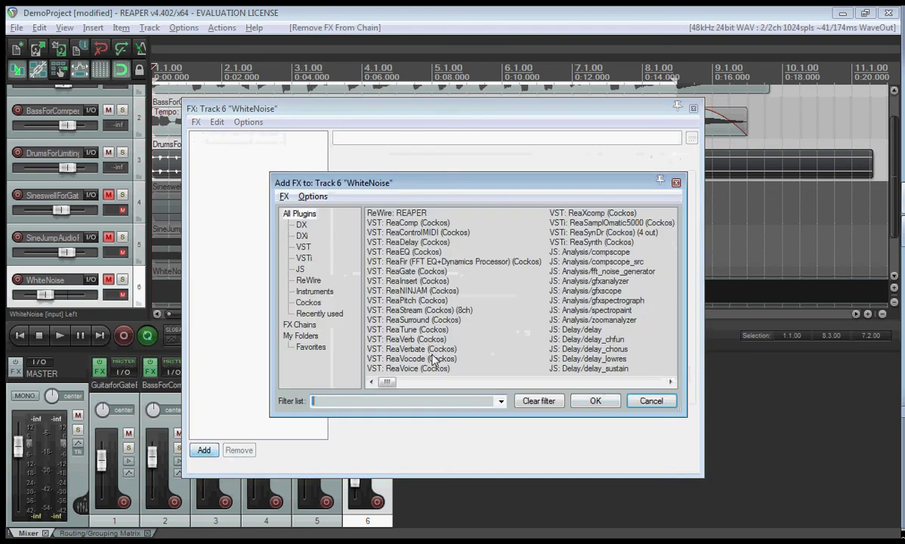
{"action": "left_click", "coordinate": [412, 251]}
{"action": "left_click", "coordinate": [589, 402]}
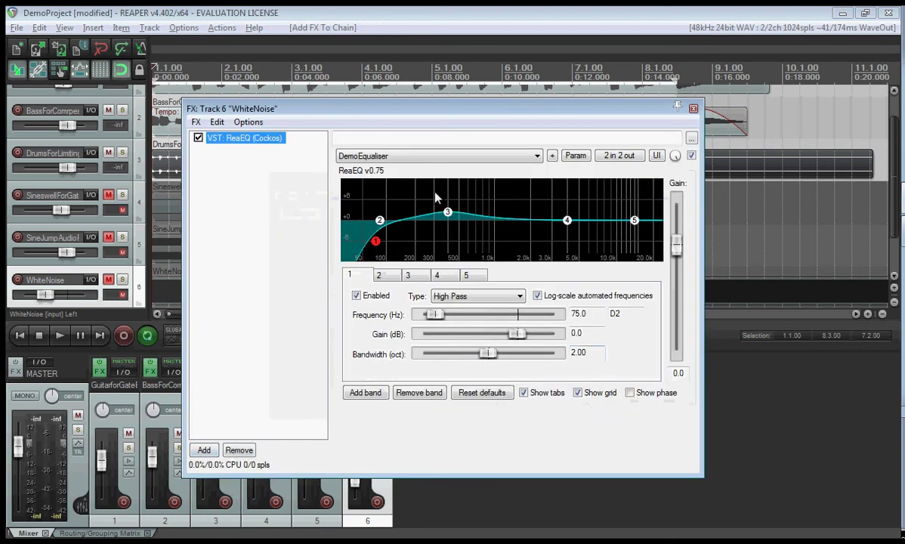
Step: Check that bands 2, 3 and 4 loaded with the DemoEqualiser settings
{"action": "left_click", "coordinate": [390, 277]}
{"action": "left_click", "coordinate": [412, 276]}
{"action": "left_click", "coordinate": [440, 276]}
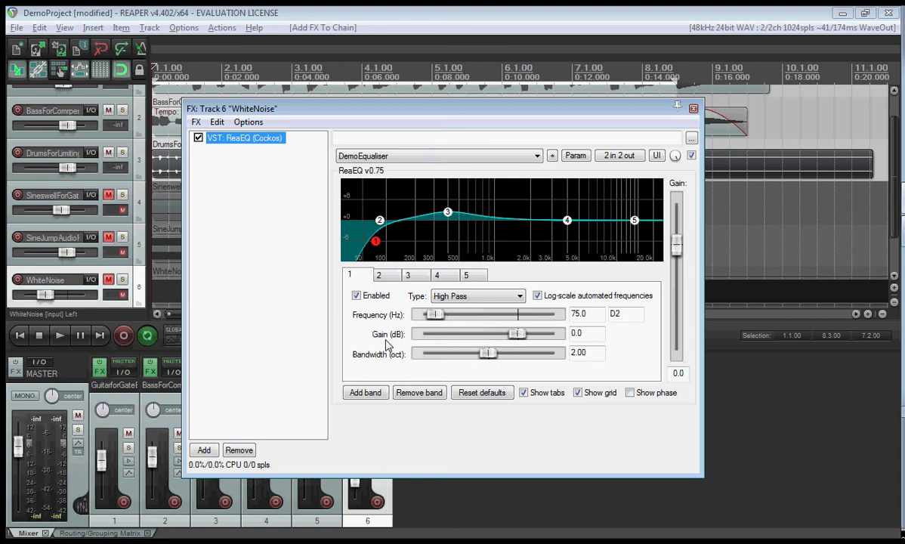